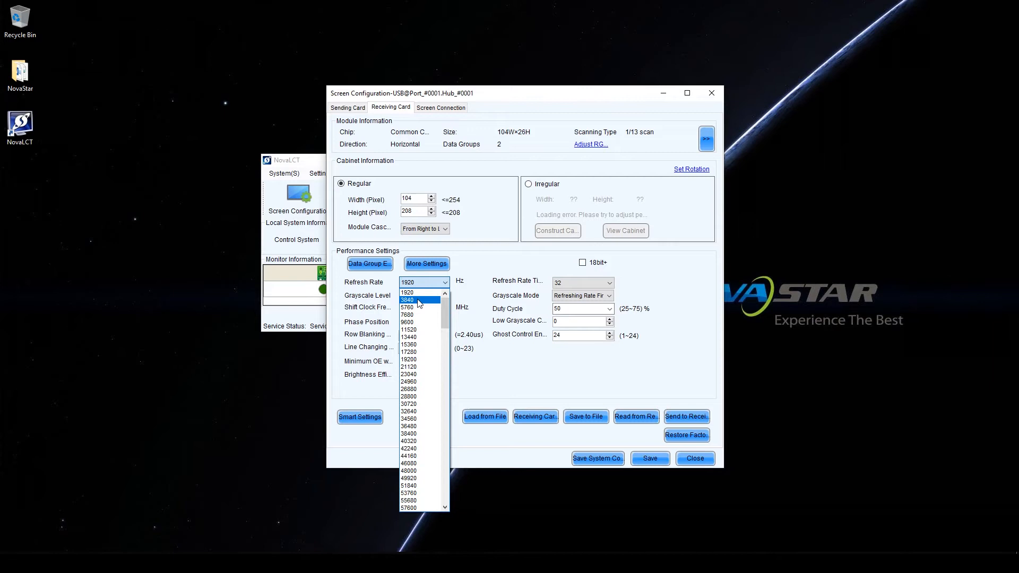
# - Set the refresh rate to 3840 Hz and the grayscale level to Normal 16384 in the receiving card's performance settings
pyautogui.click(419, 301)
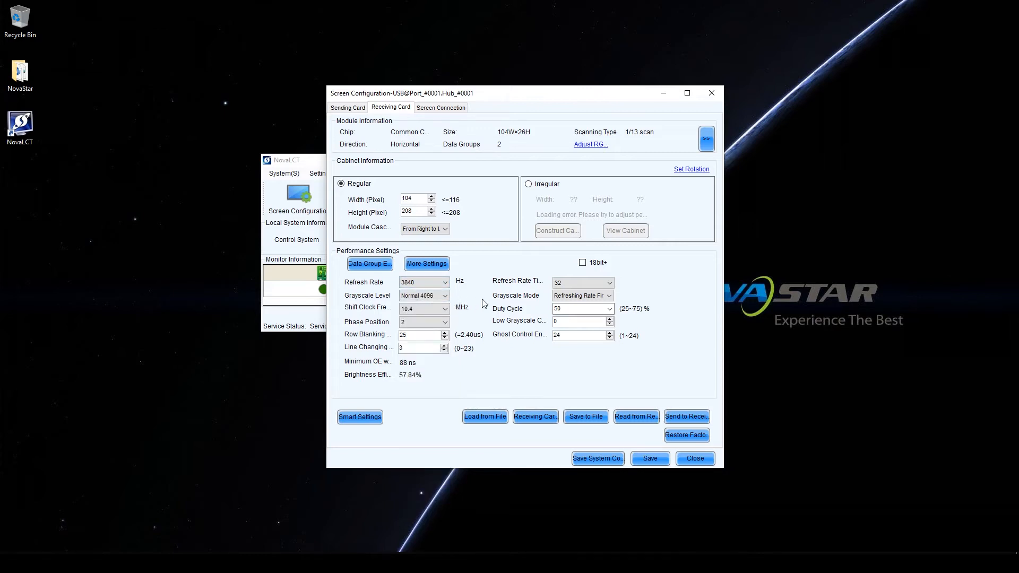
pyautogui.click(443, 298)
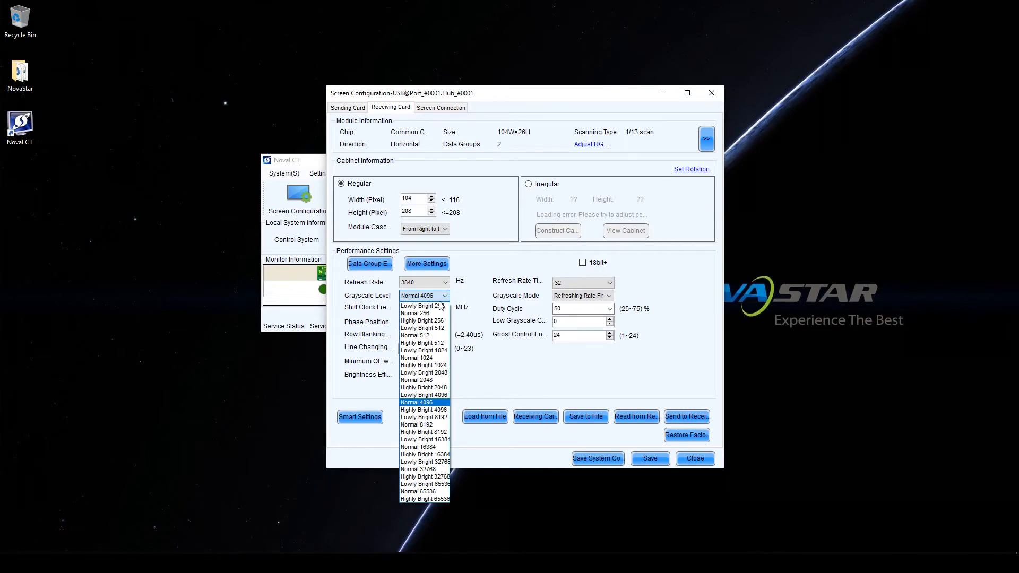
pyautogui.click(439, 449)
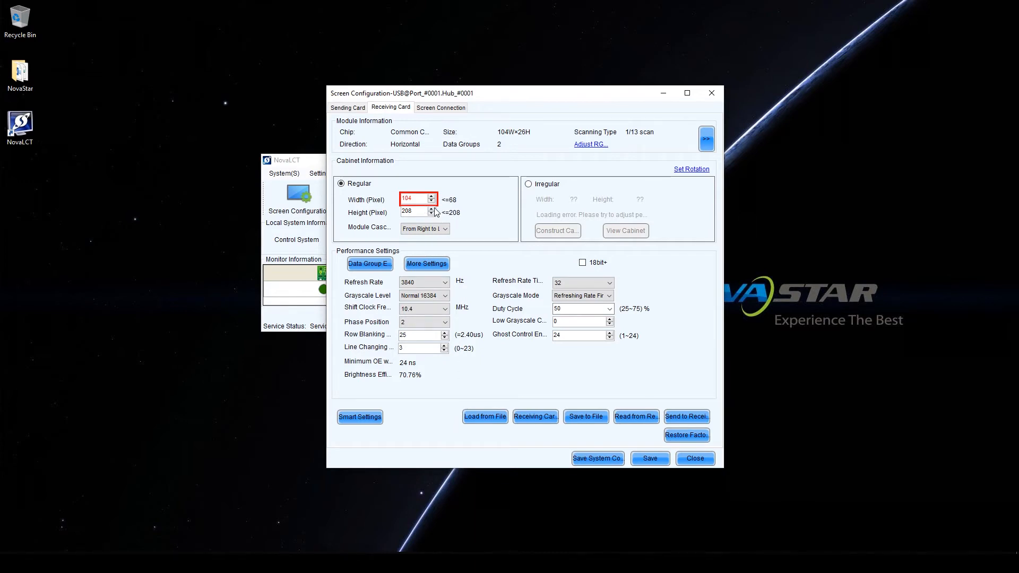
# - Set the shift clock frequency to 25.0 MHz and send the parameters to all receiving cards
pyautogui.click(419, 309)
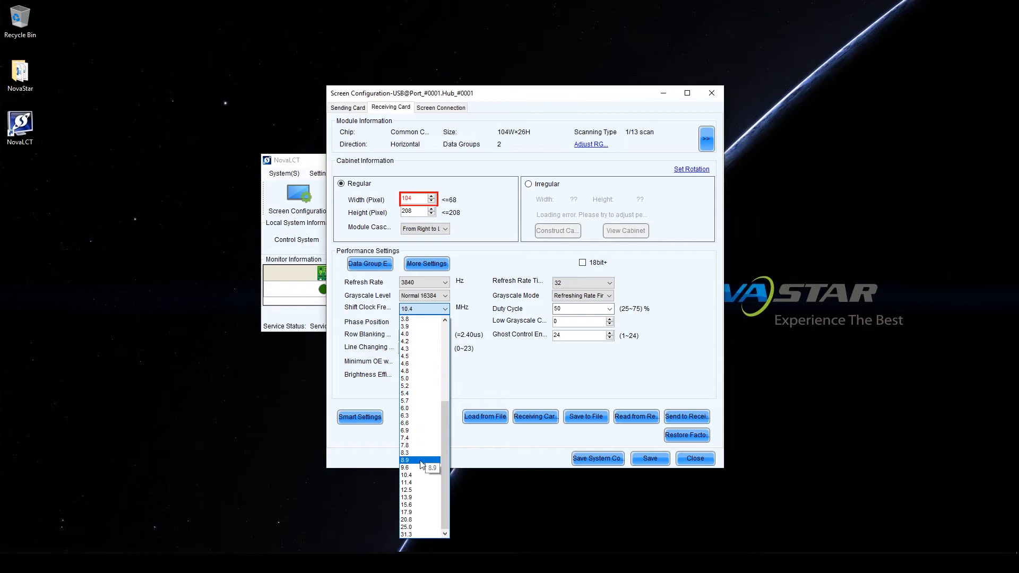
pyautogui.click(420, 527)
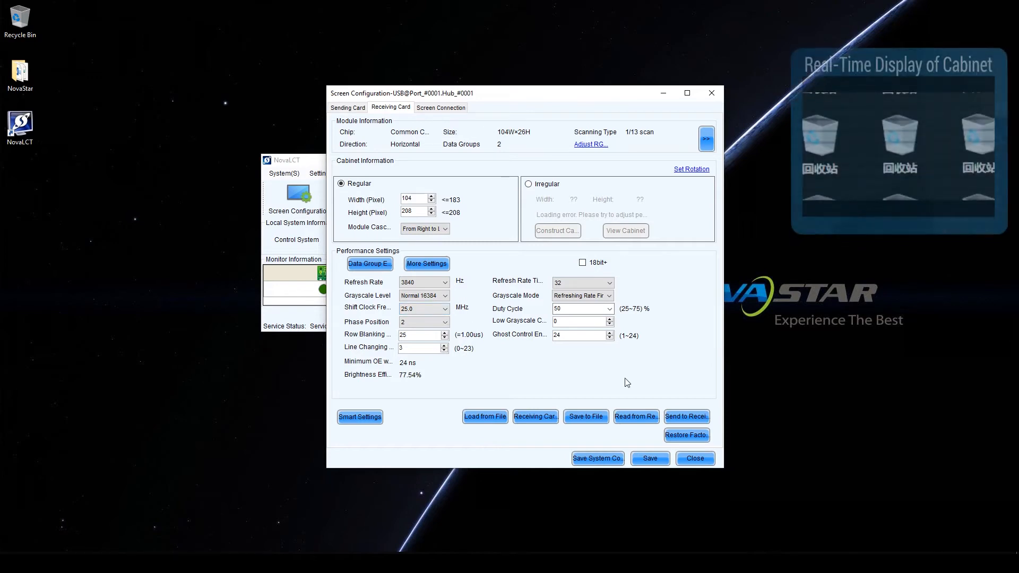
pyautogui.click(684, 419)
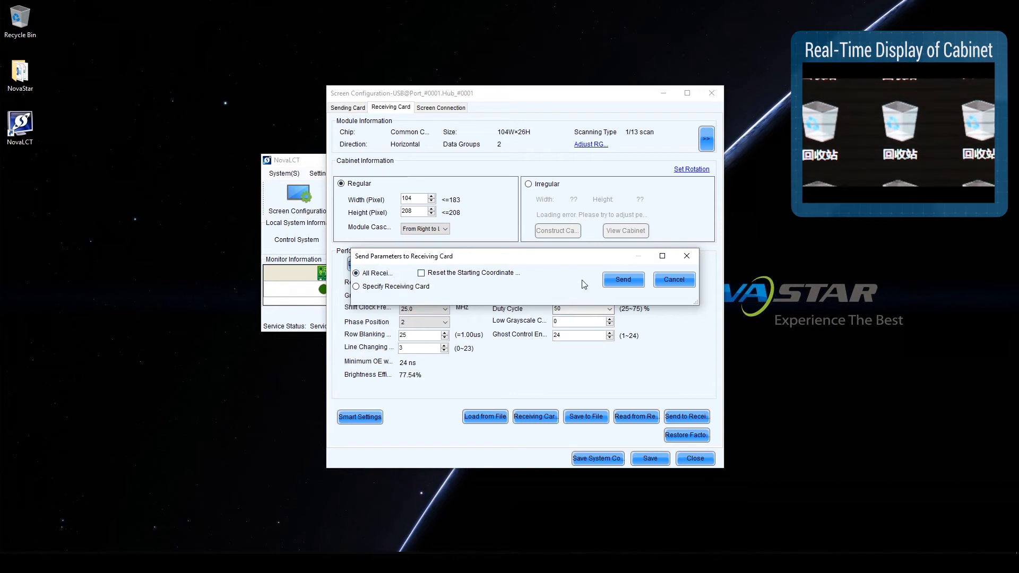
pyautogui.click(612, 280)
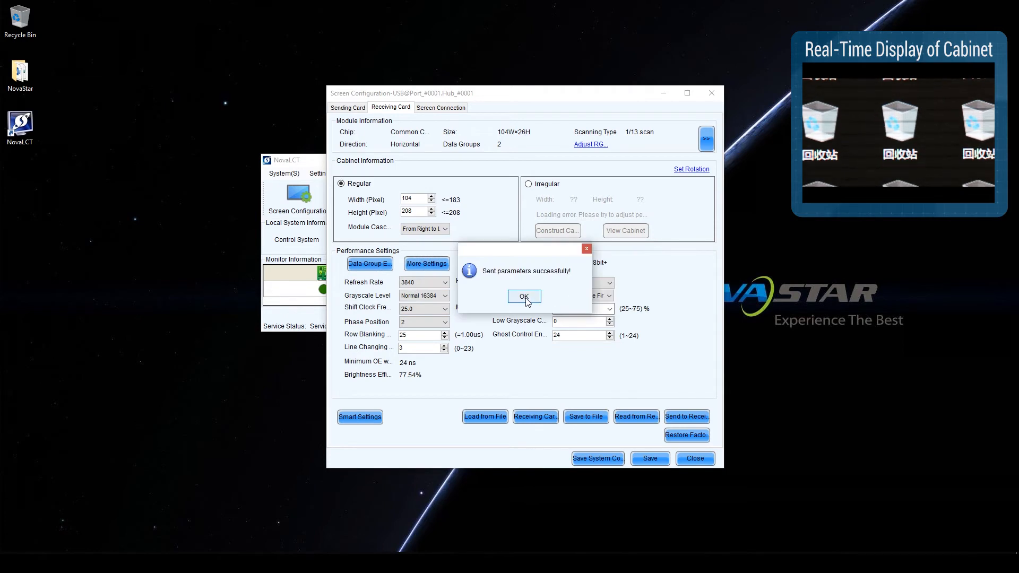
pyautogui.click(526, 300)
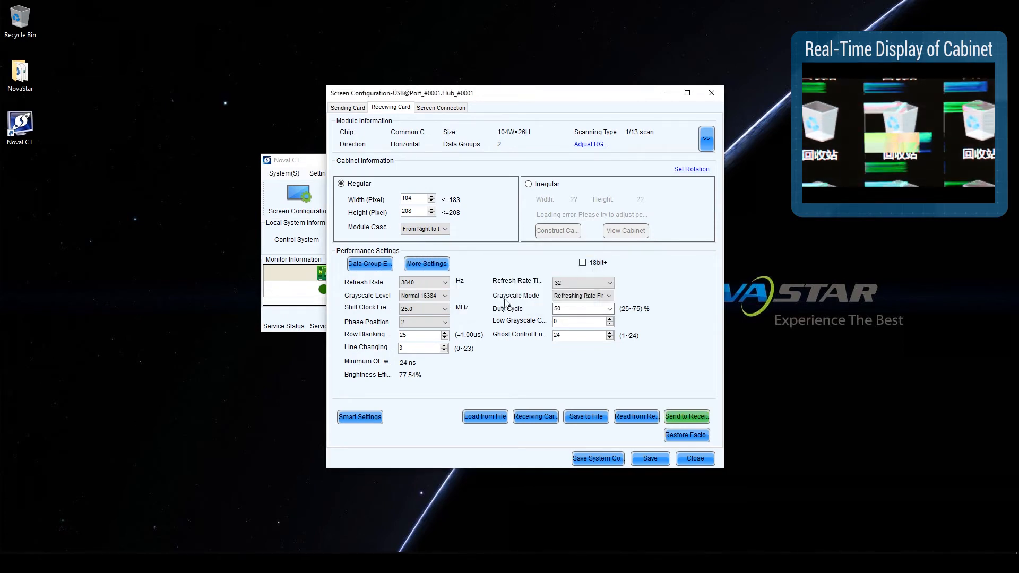
# - Lower the shift clock frequency to 20.8 MHz and send the parameters to all receiving cards
pyautogui.click(436, 311)
pyautogui.click(424, 525)
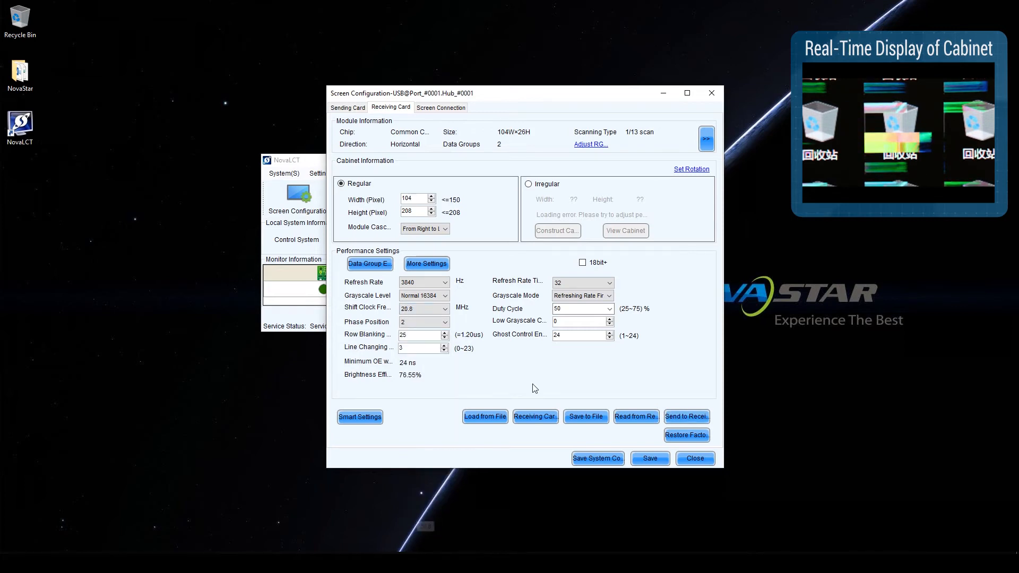
pyautogui.click(681, 415)
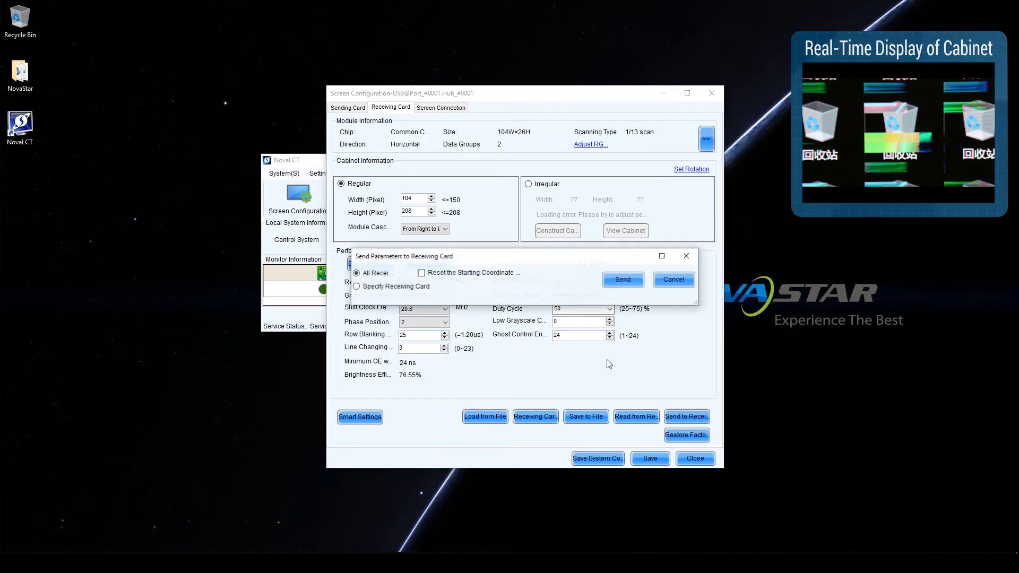
pyautogui.click(623, 281)
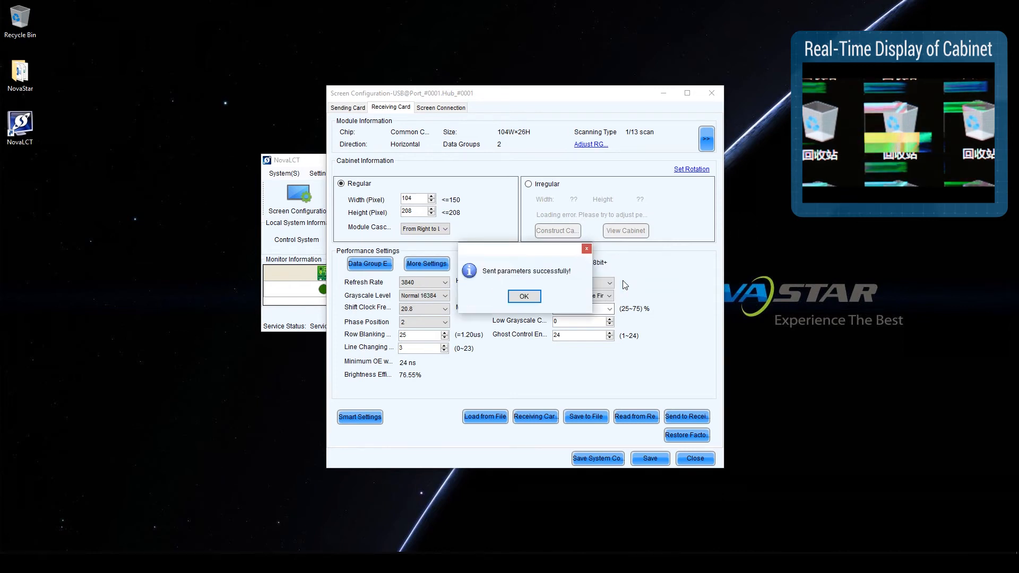
pyautogui.click(522, 296)
# - Send a shift clock frequency of 15.6 MHz to all receiving cards and save the configuration
pyautogui.click(445, 309)
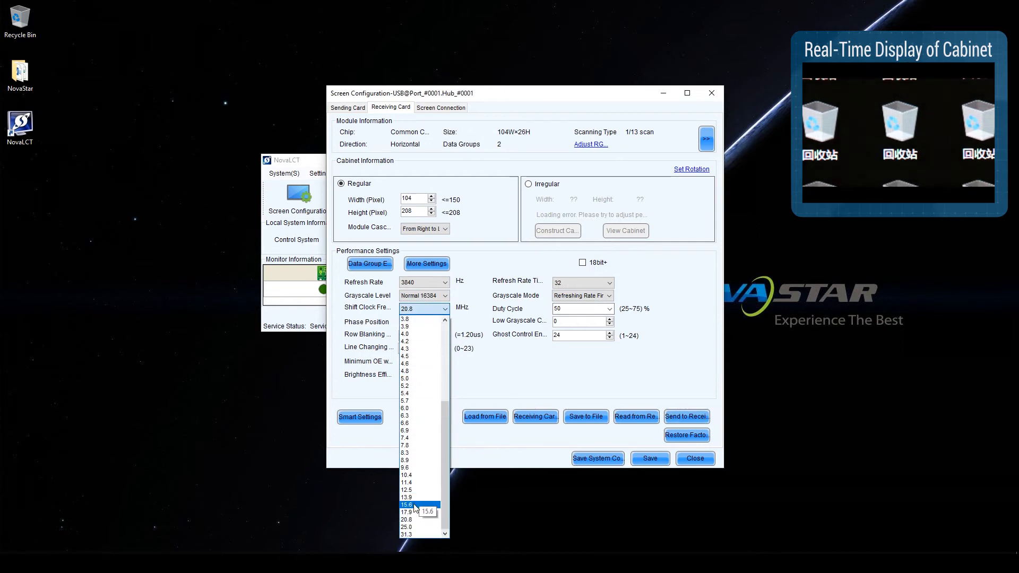
pyautogui.click(414, 505)
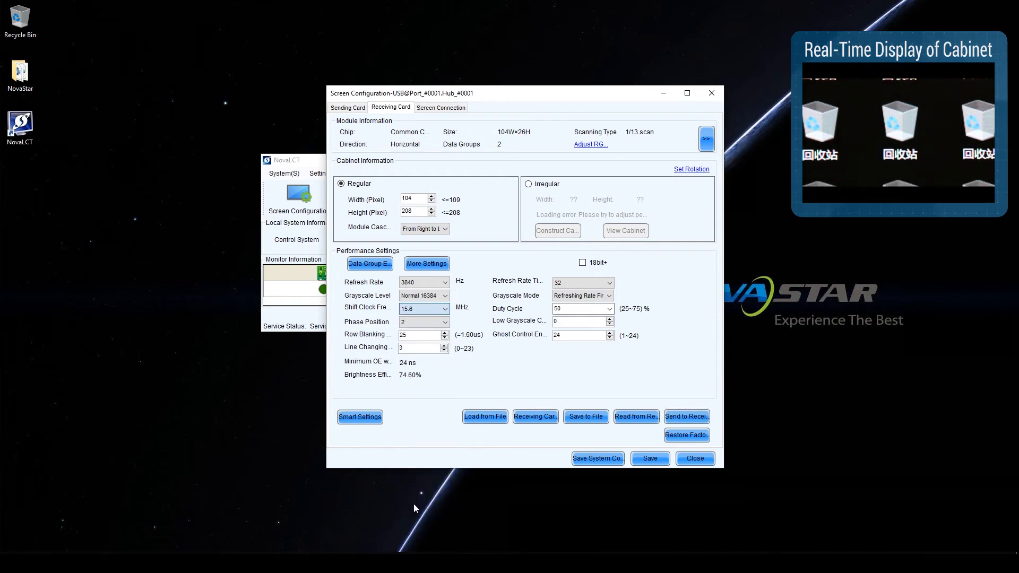
pyautogui.click(692, 419)
pyautogui.click(626, 283)
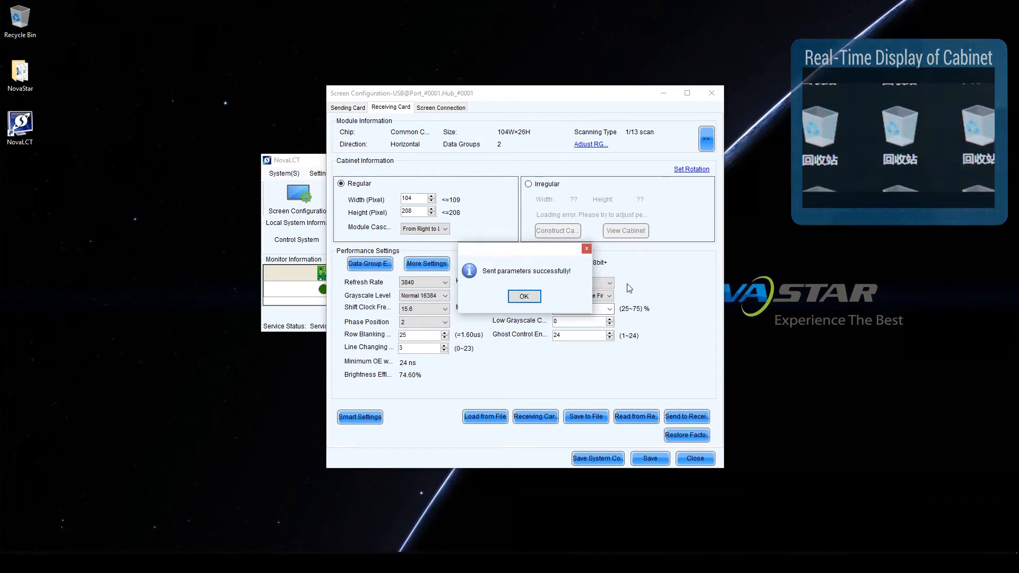
pyautogui.click(524, 296)
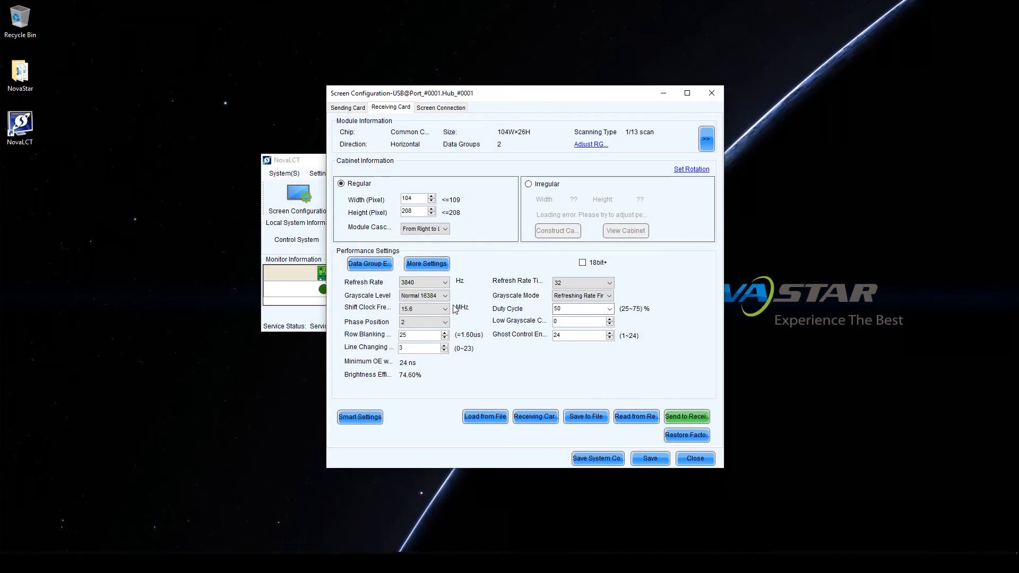
pyautogui.click(642, 460)
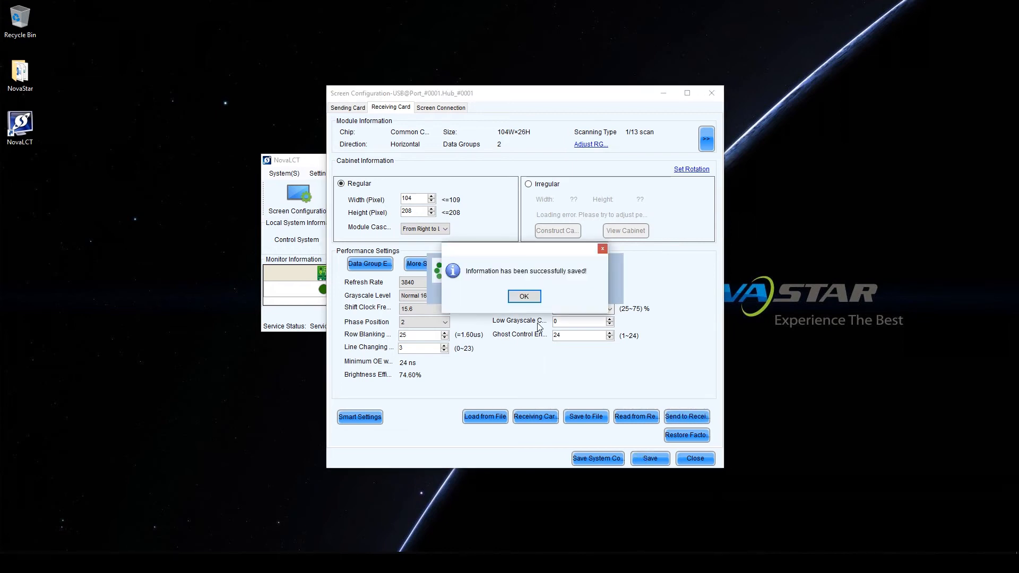
pyautogui.click(525, 297)
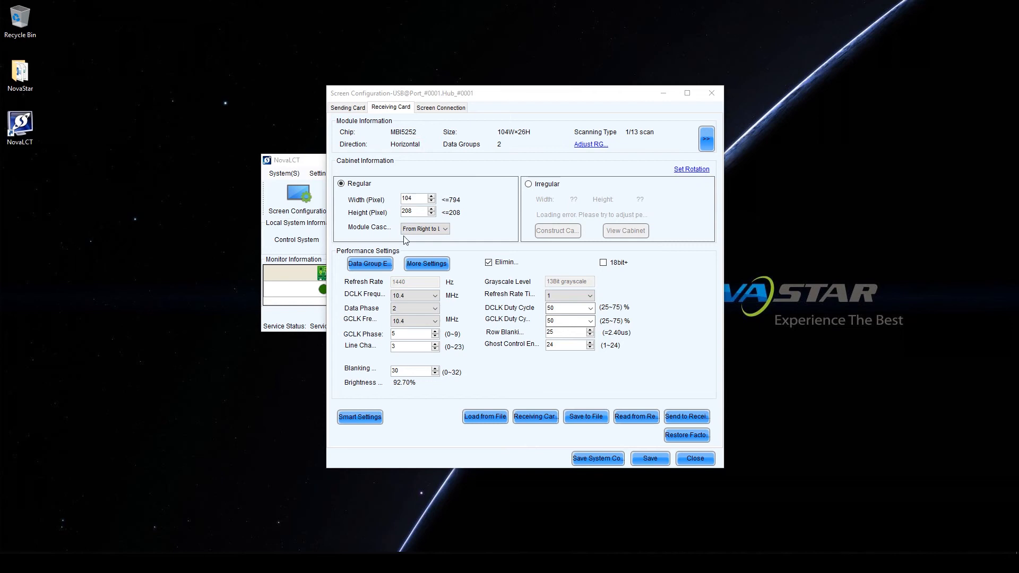
# - For the MBI5252 chip, try a DCLK frequency of 4.0 MHz before setting it to 2.0 MHz, and set the refresh rate times to 4
pyautogui.click(400, 295)
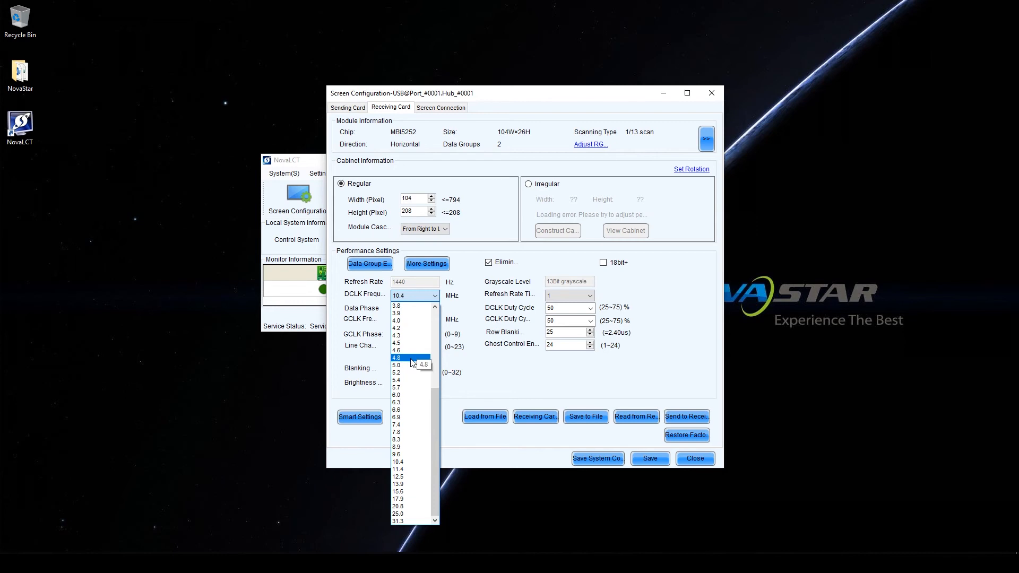
pyautogui.click(414, 320)
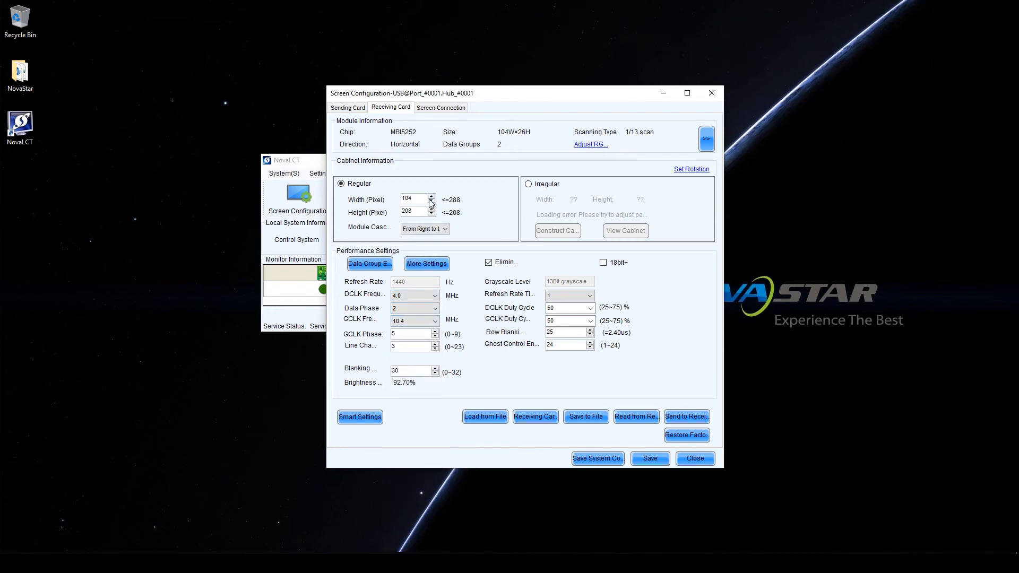
pyautogui.click(421, 298)
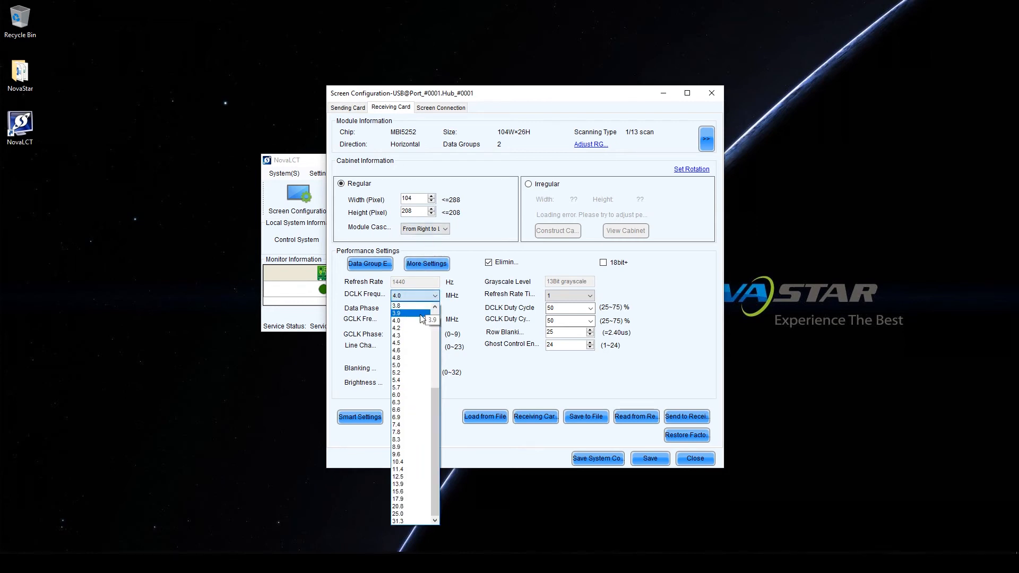
pyautogui.scroll(1, 420, 321)
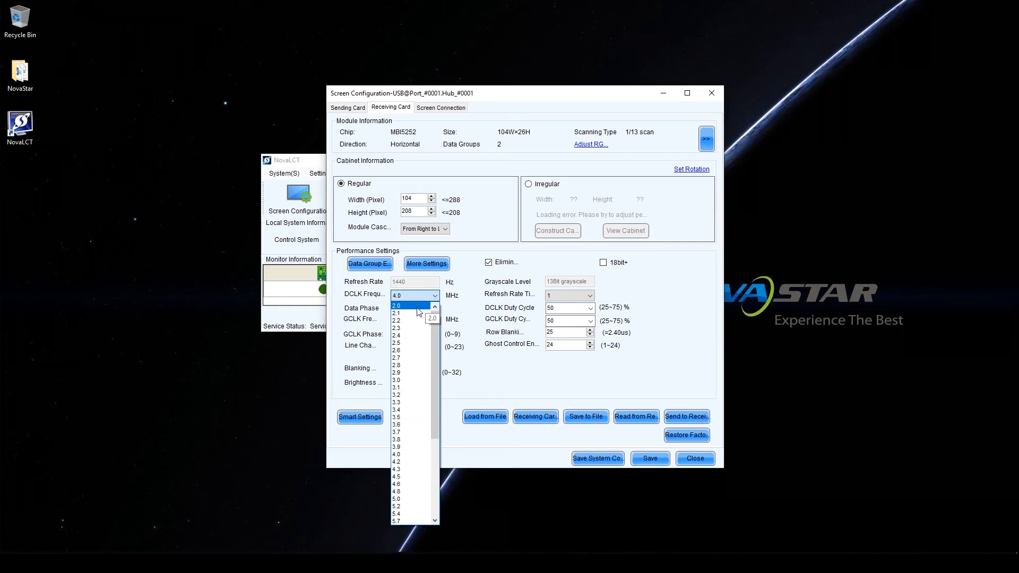
pyautogui.click(417, 307)
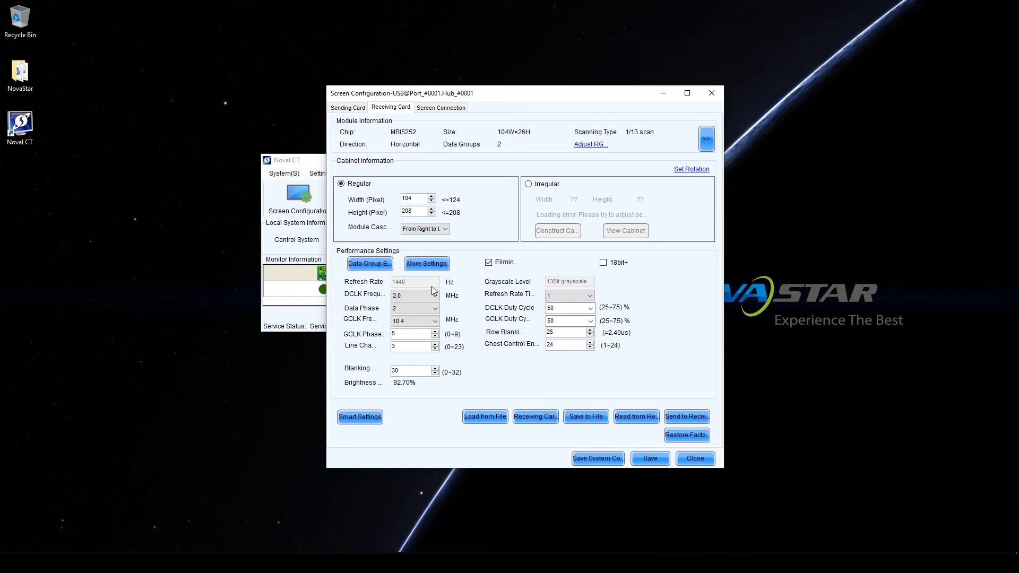
pyautogui.click(554, 296)
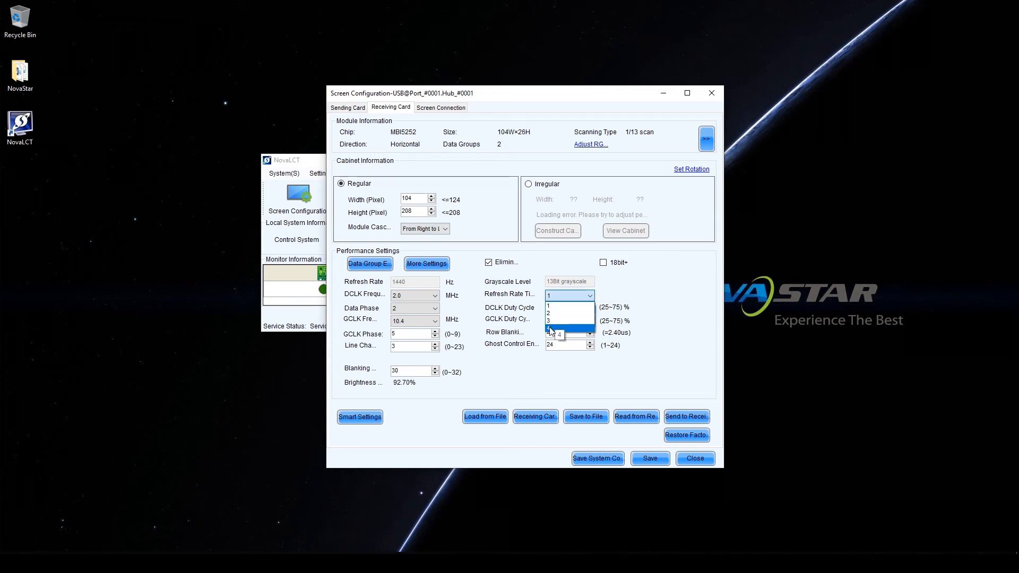
pyautogui.click(551, 328)
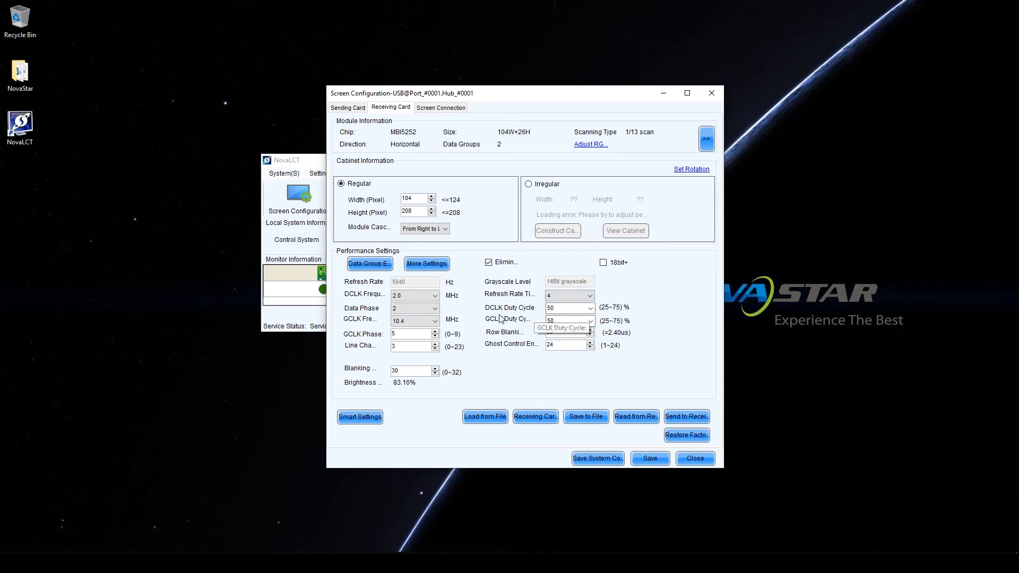
# - Set the GCLK frequency to 20.8 MHz and send the parameters to all receiving cards
pyautogui.click(429, 322)
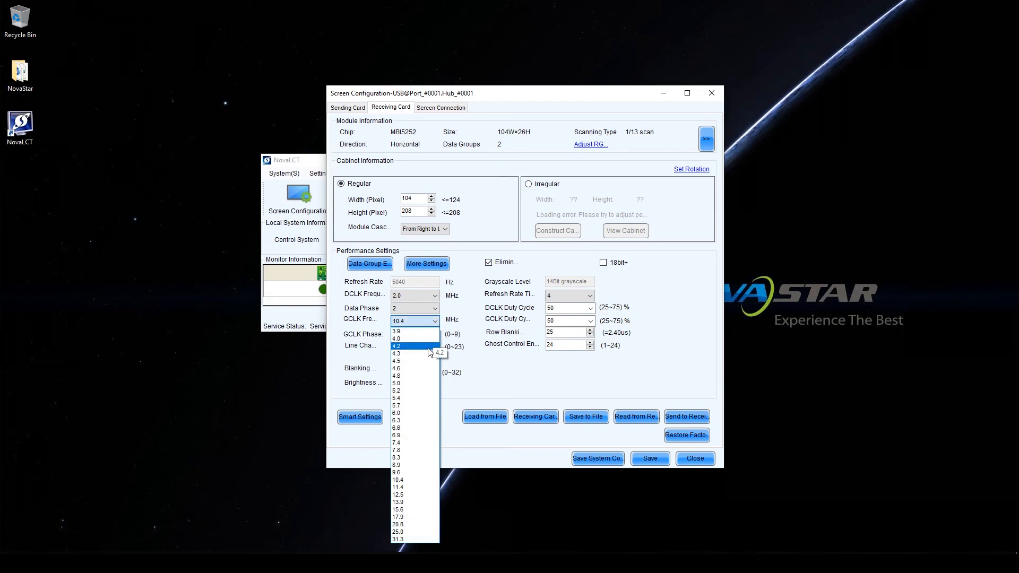
pyautogui.click(397, 525)
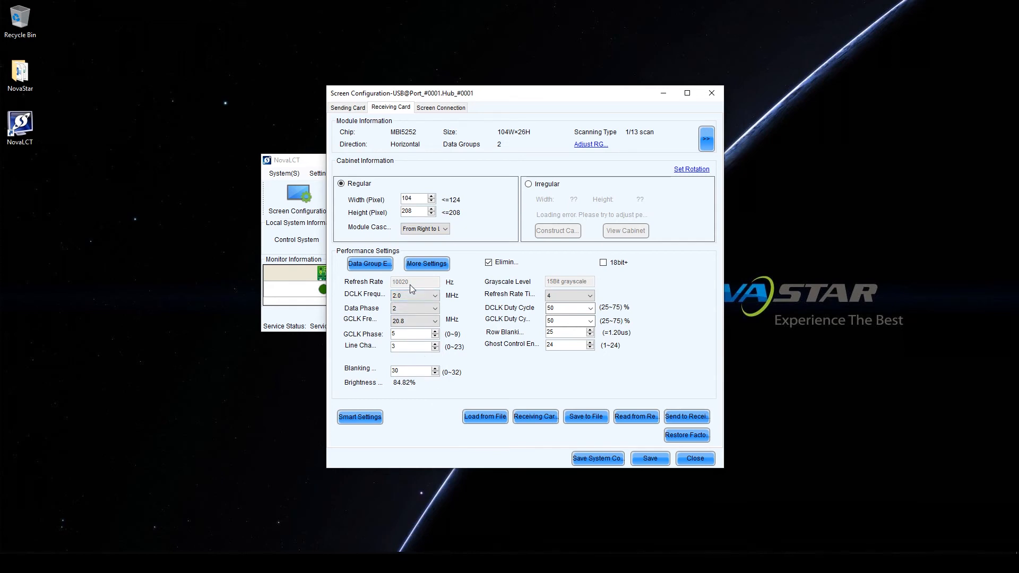
pyautogui.click(678, 417)
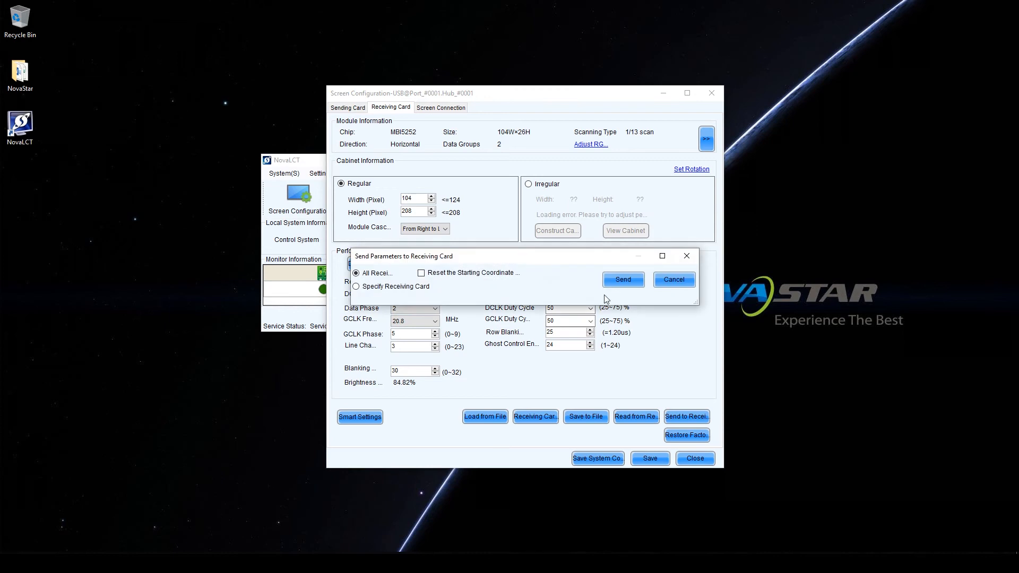
pyautogui.click(617, 287)
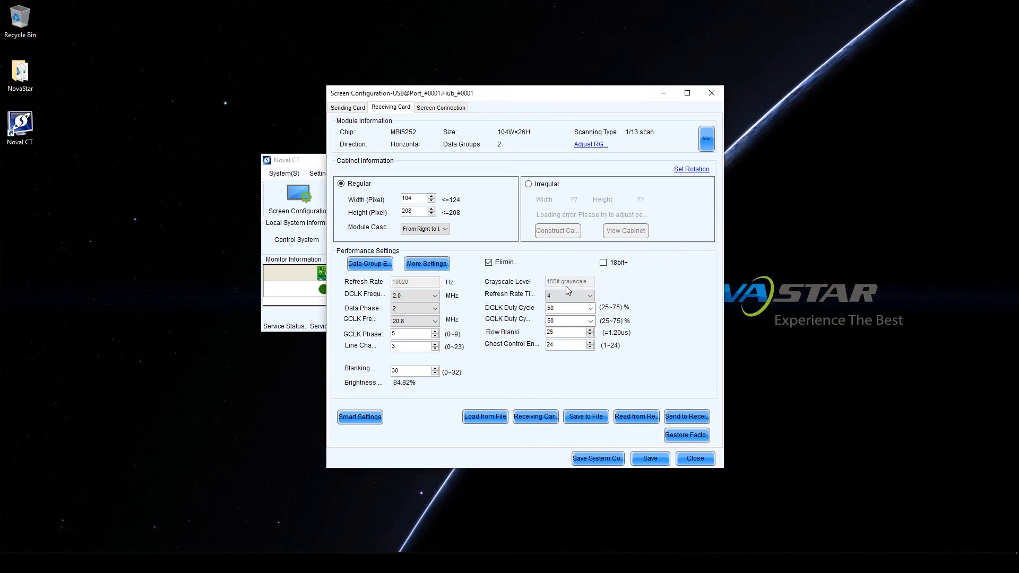
pyautogui.click(537, 301)
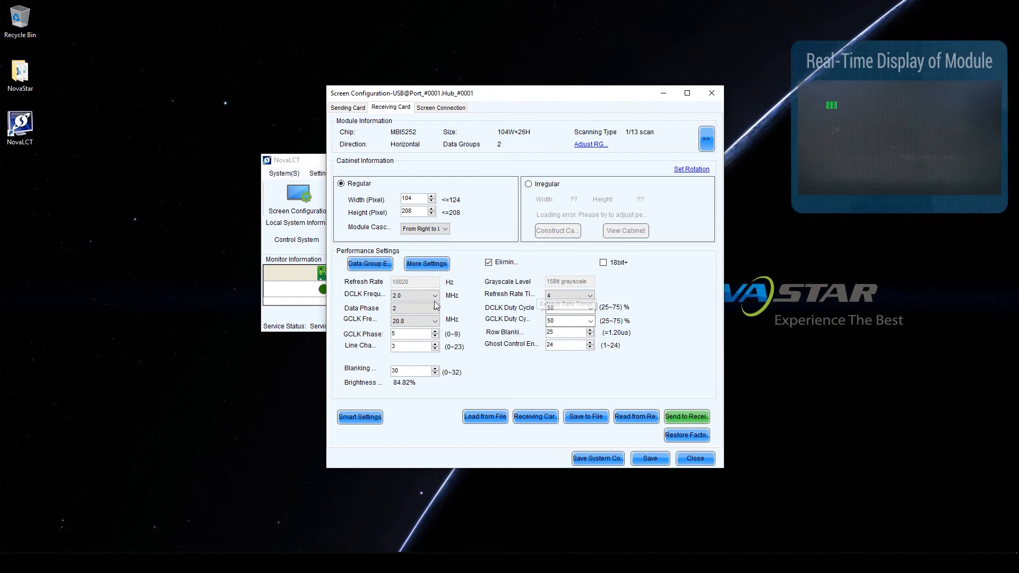
# - Lower the GCLK frequency to 17.9 MHz and send the parameters to all receiving cards
pyautogui.click(417, 322)
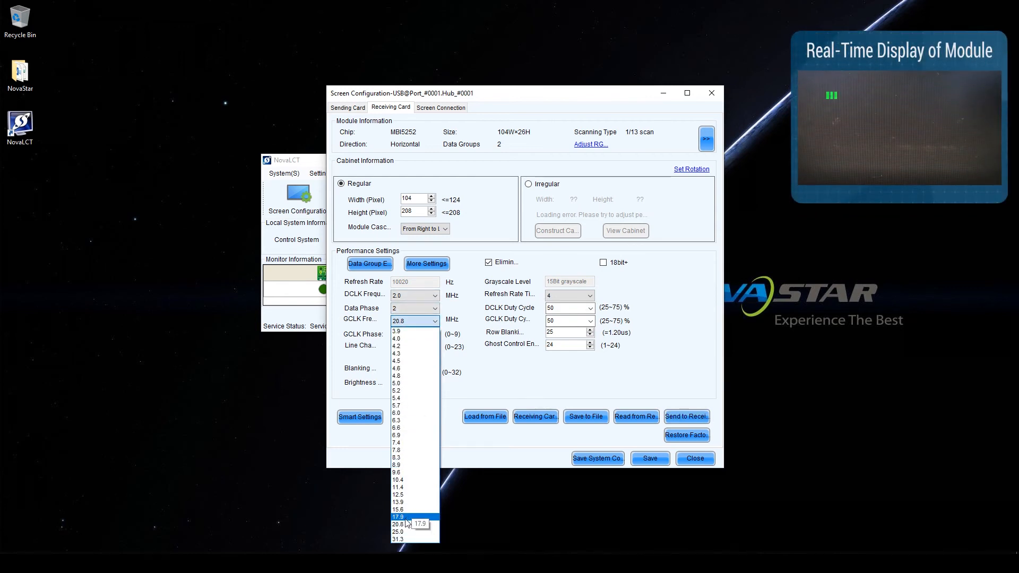
pyautogui.click(403, 517)
pyautogui.click(703, 419)
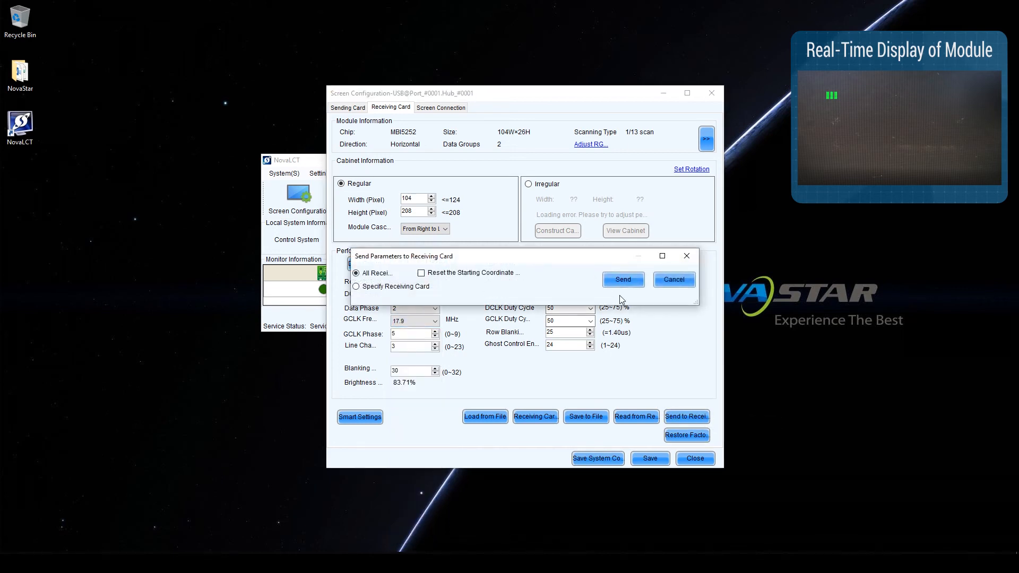
pyautogui.click(625, 283)
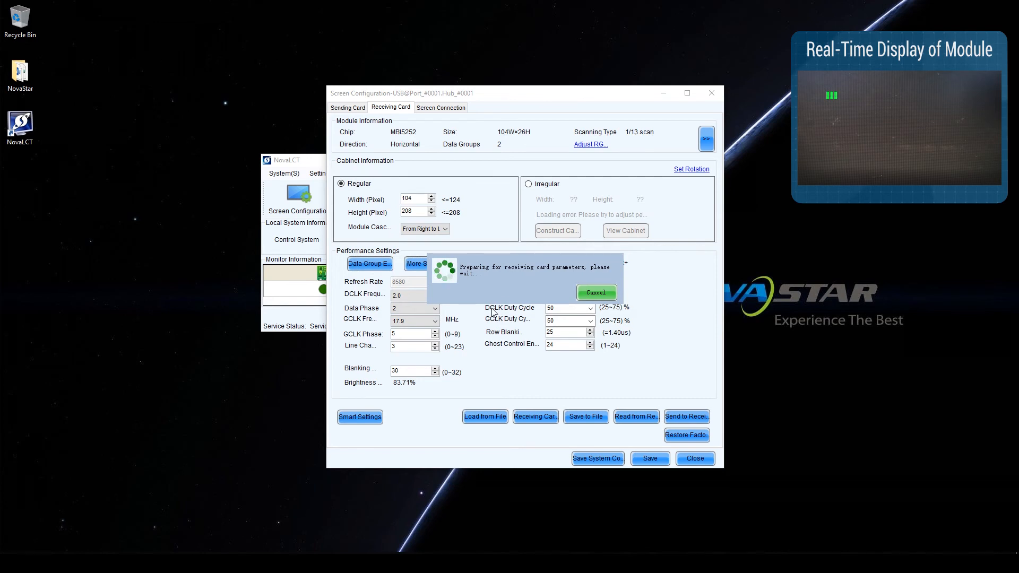
pyautogui.click(537, 300)
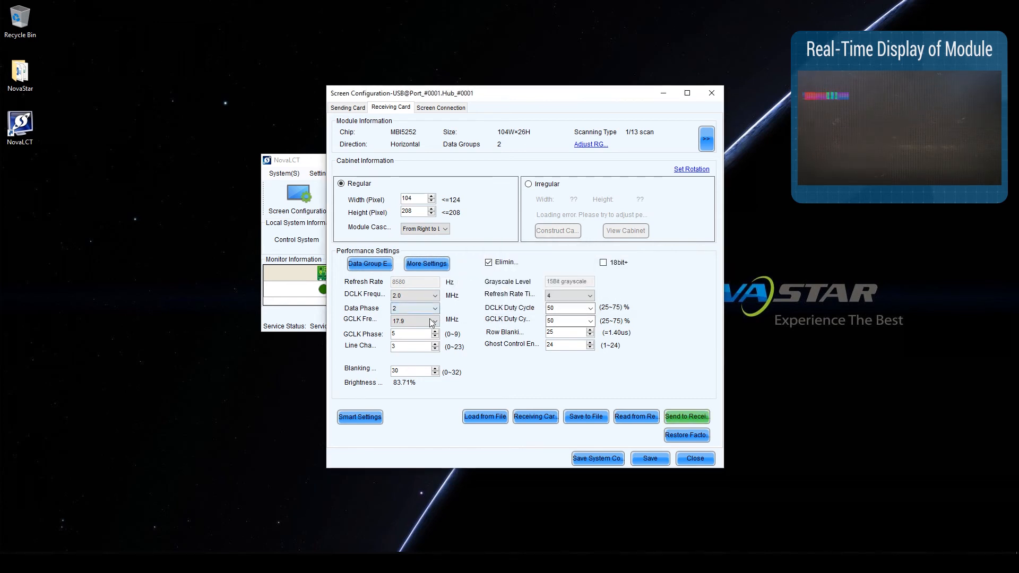
# - Set the GCLK frequency to 15.6 MHz, send the parameters to all receiving cards, and save the configuration to the hardware
pyautogui.click(430, 321)
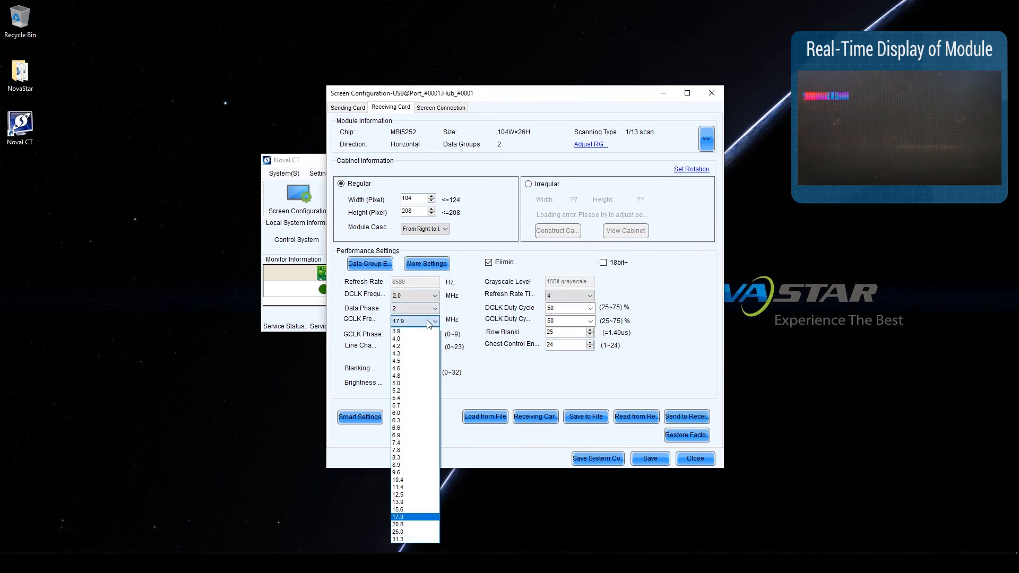
pyautogui.click(407, 509)
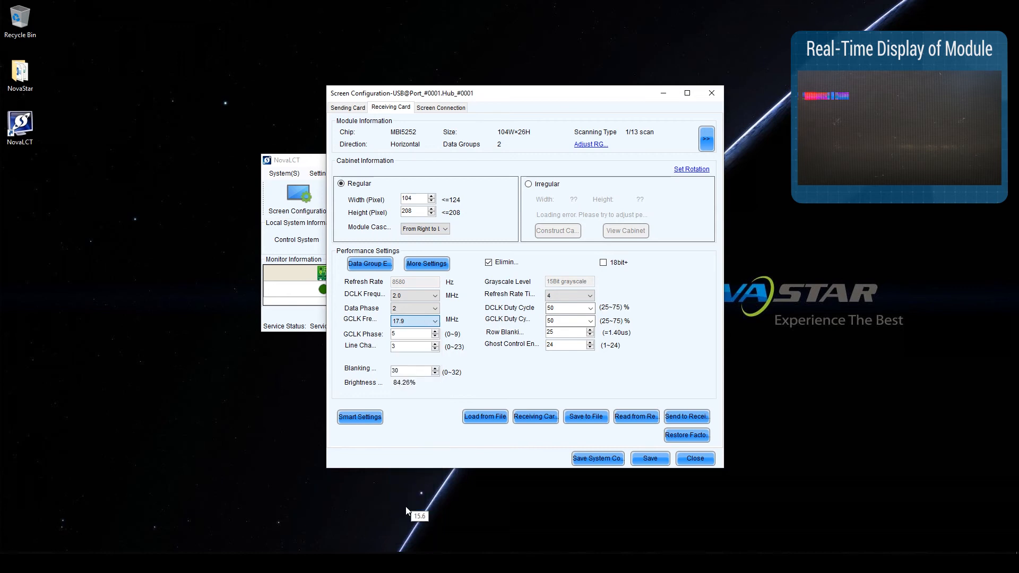
pyautogui.click(678, 417)
pyautogui.click(617, 281)
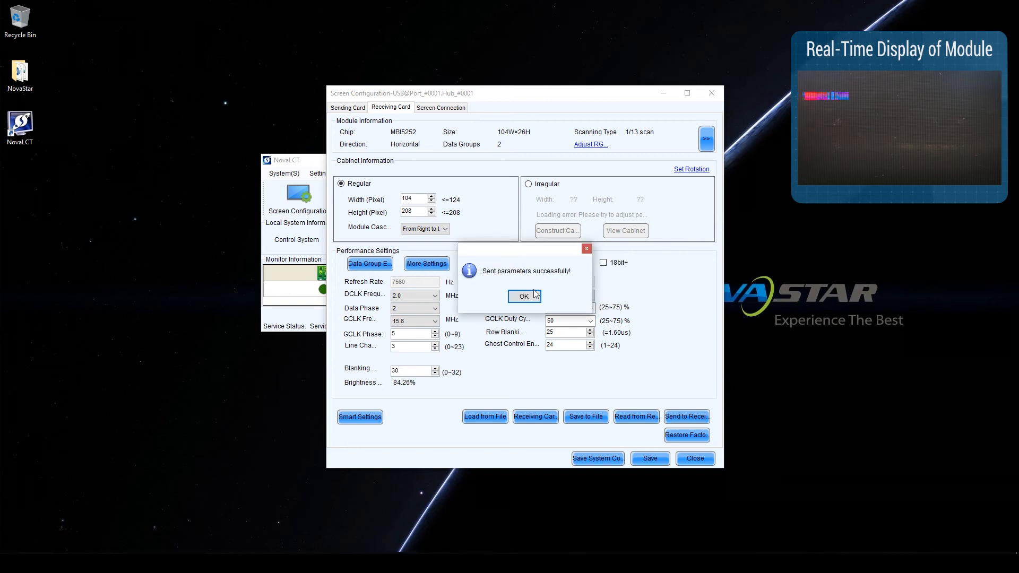
pyautogui.click(530, 295)
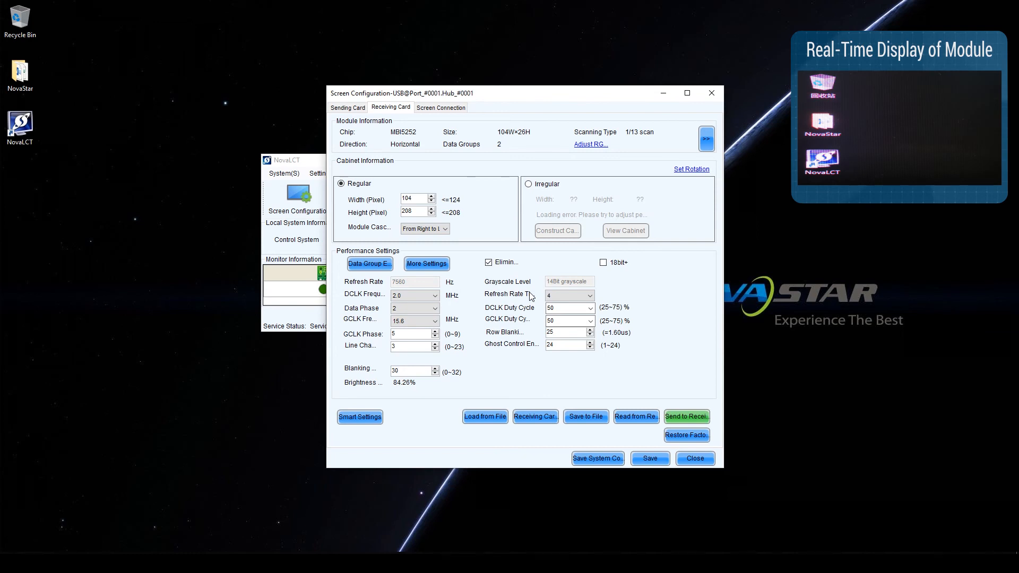
pyautogui.click(645, 460)
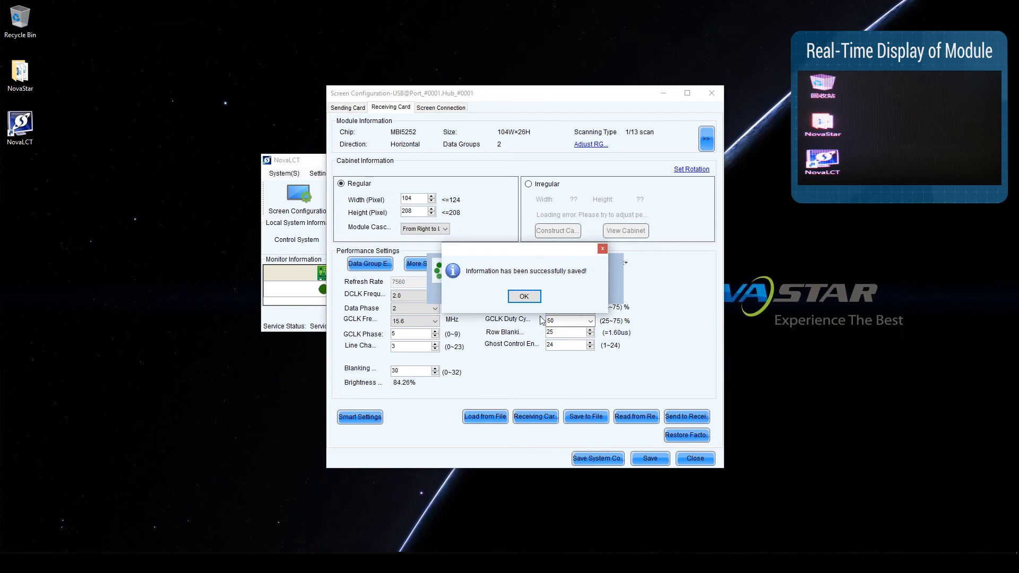
pyautogui.click(525, 299)
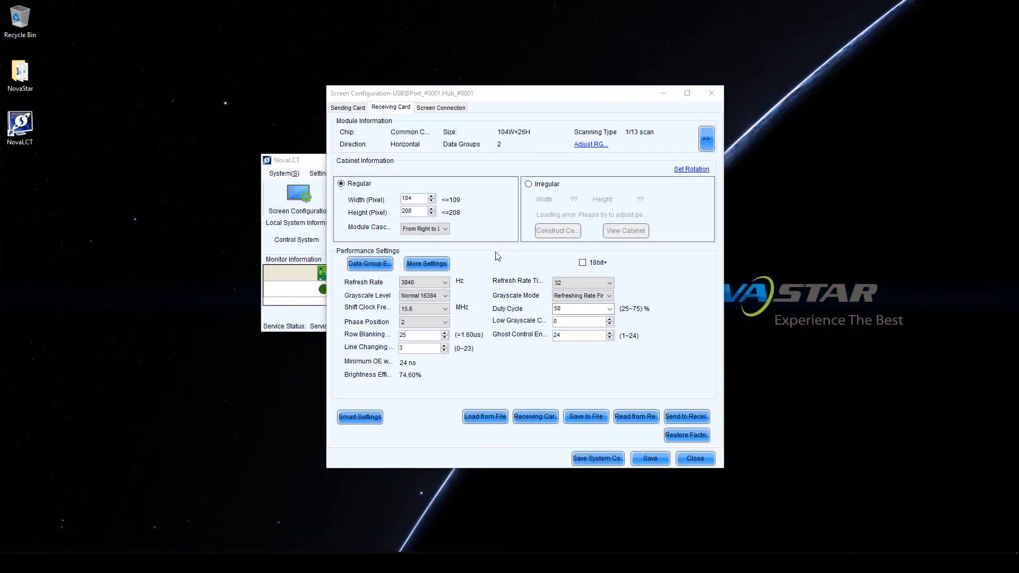
# - Save the receiving card configuration to the desktop as a file named Test
pyautogui.click(589, 416)
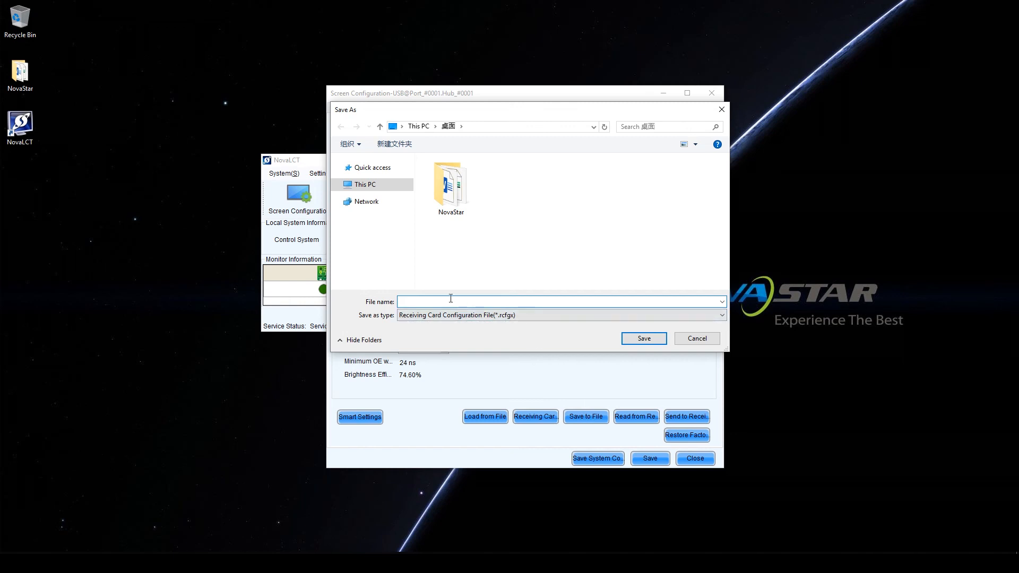
pyautogui.write('Test')
pyautogui.click(643, 338)
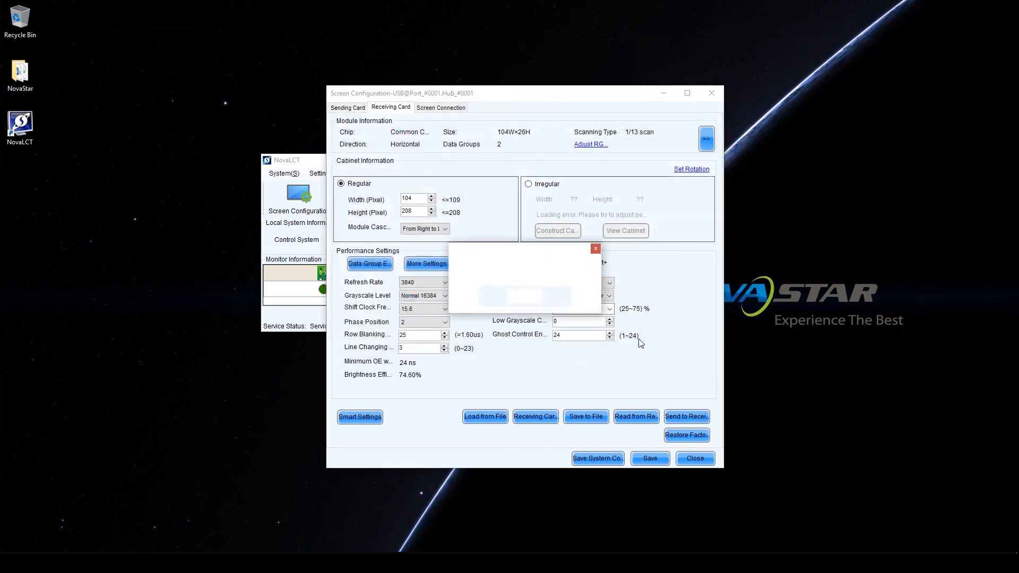
pyautogui.click(524, 298)
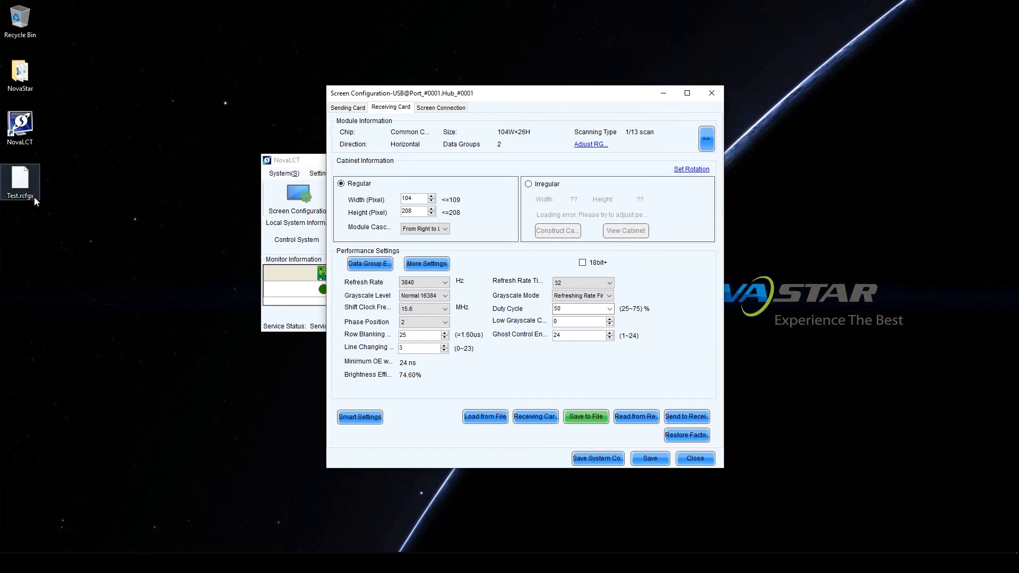
# - Load the Test.rcfgx configuration file from the desktop and send its parameters to all receiving cards
pyautogui.click(483, 416)
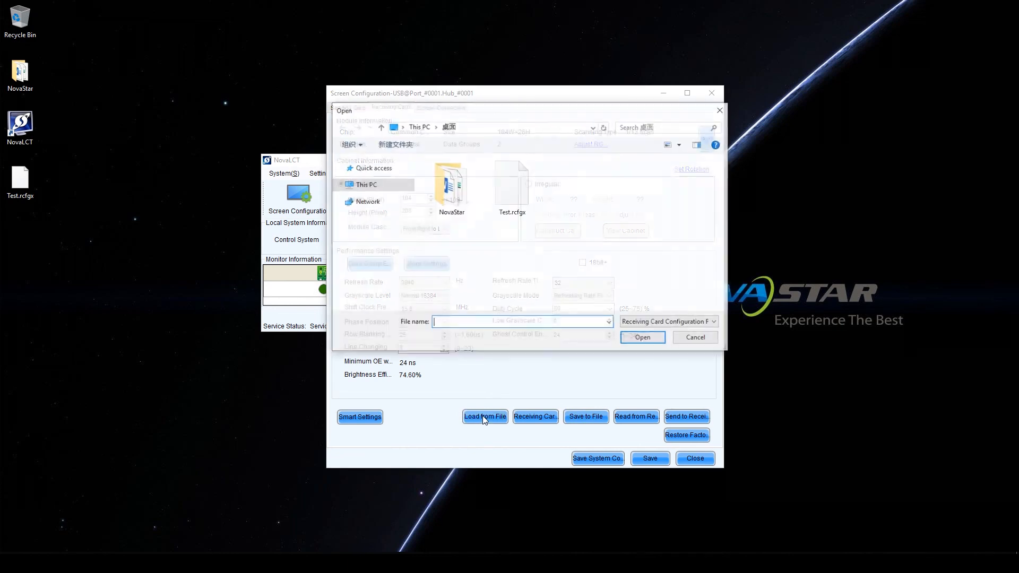
pyautogui.click(514, 216)
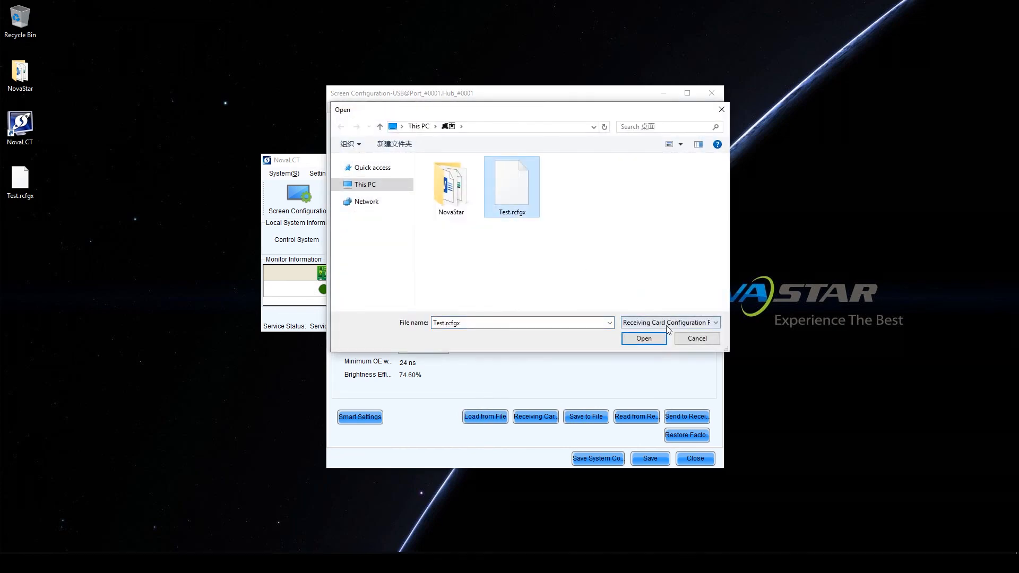
pyautogui.click(645, 339)
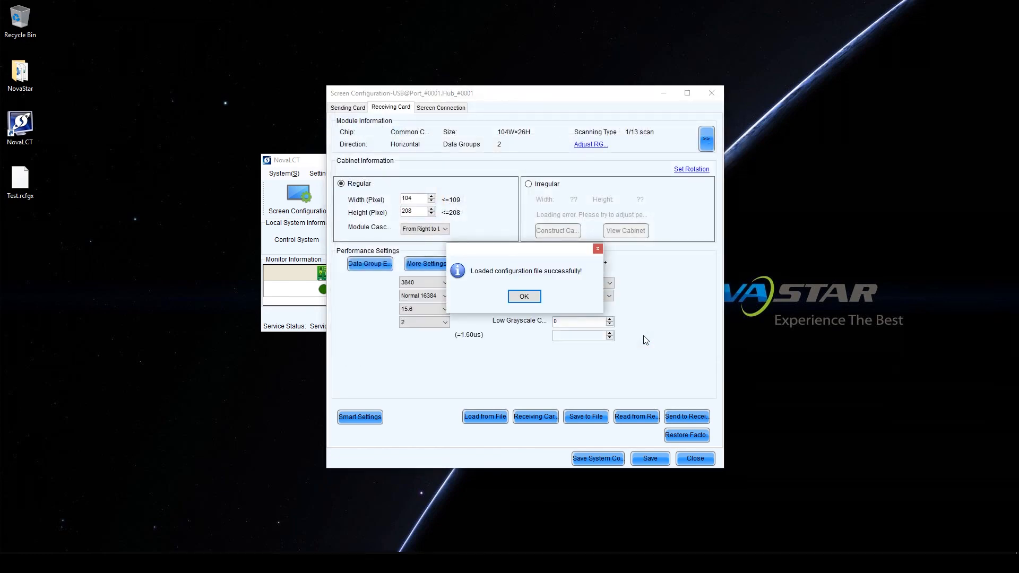
pyautogui.click(520, 300)
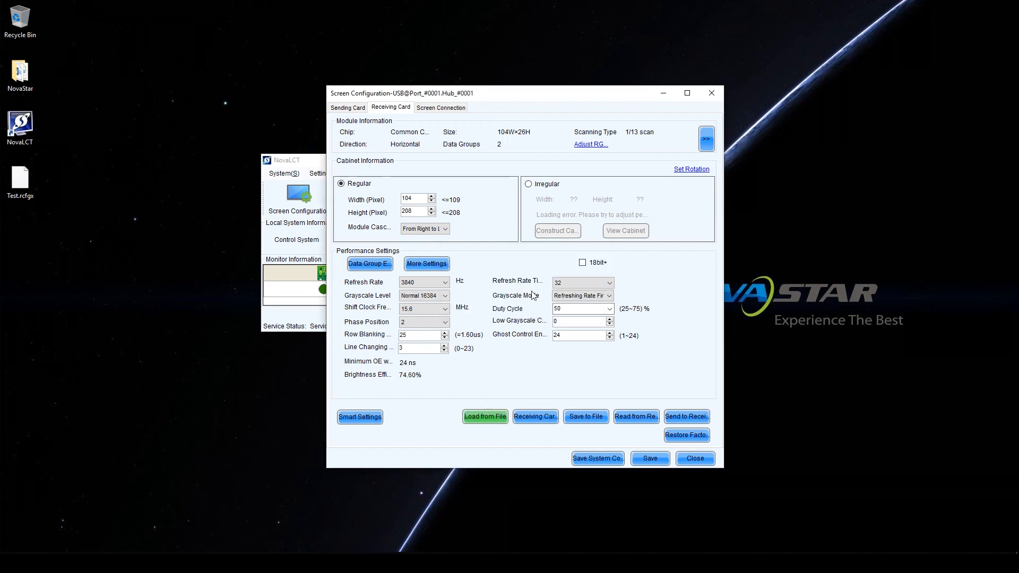
pyautogui.click(695, 415)
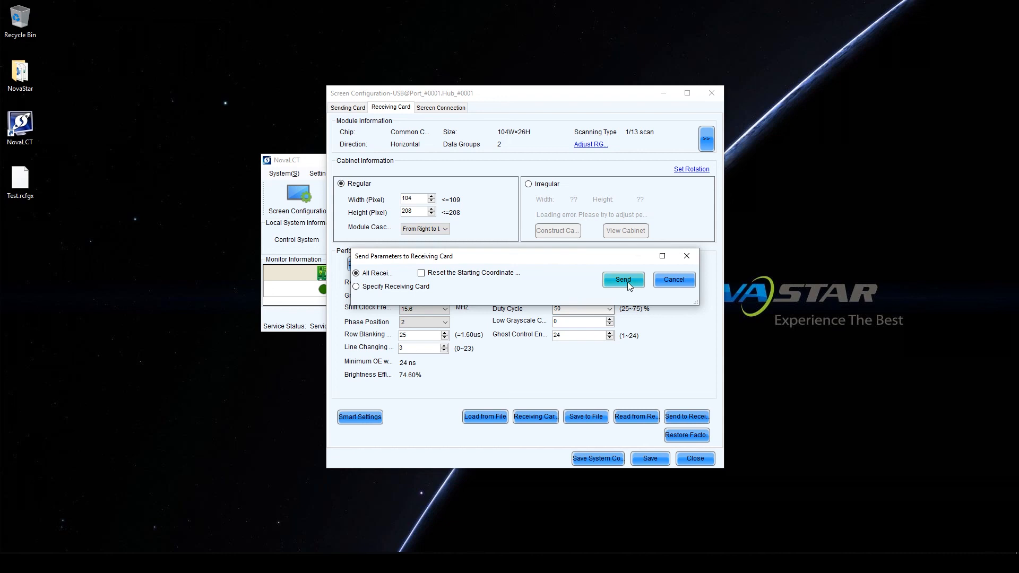
pyautogui.click(628, 284)
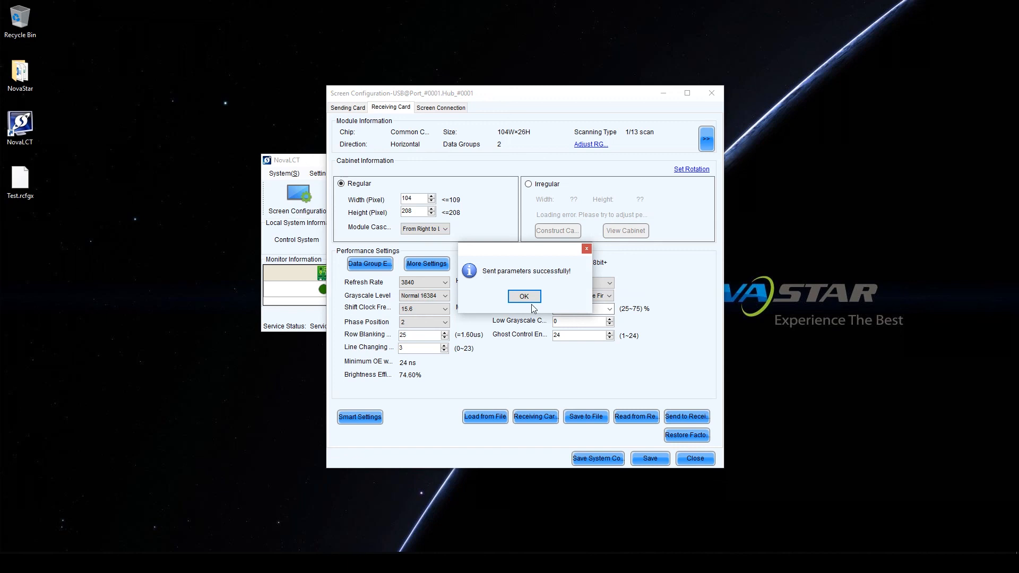
pyautogui.click(524, 297)
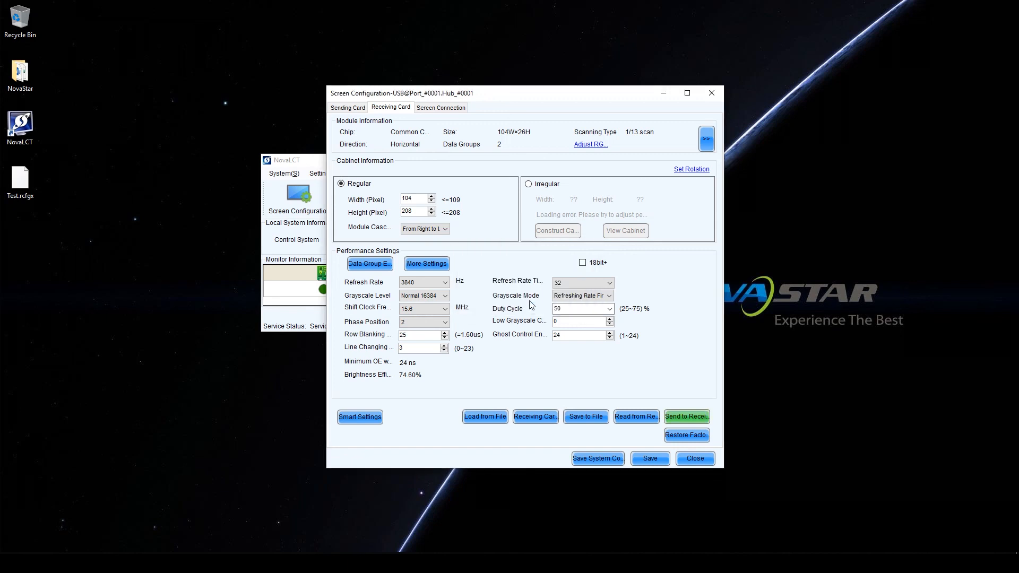
# - Read the configuration back from receiving card 1 on port 1 of sending card 1 and save it to the hardware
pyautogui.click(631, 416)
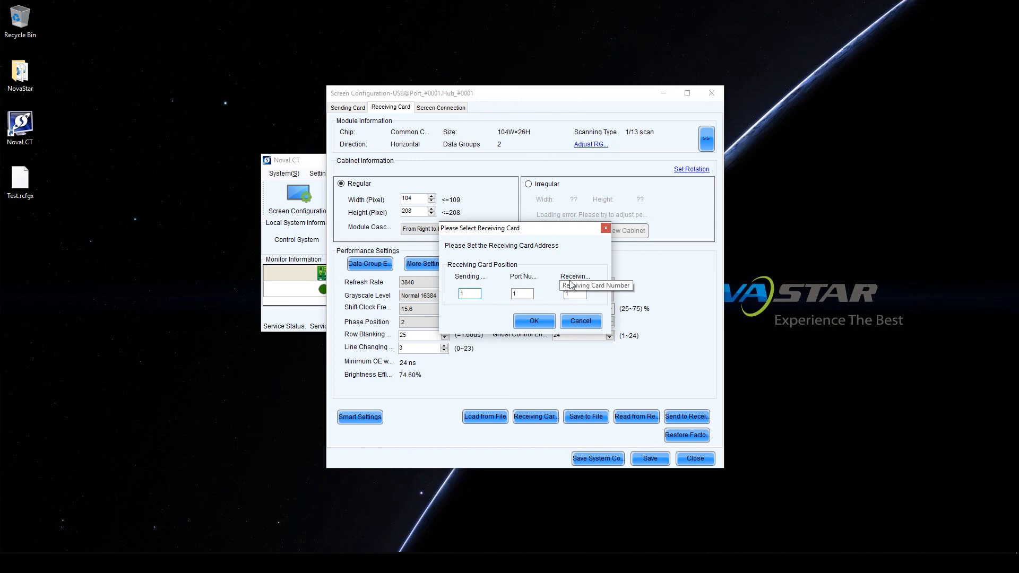
pyautogui.click(537, 320)
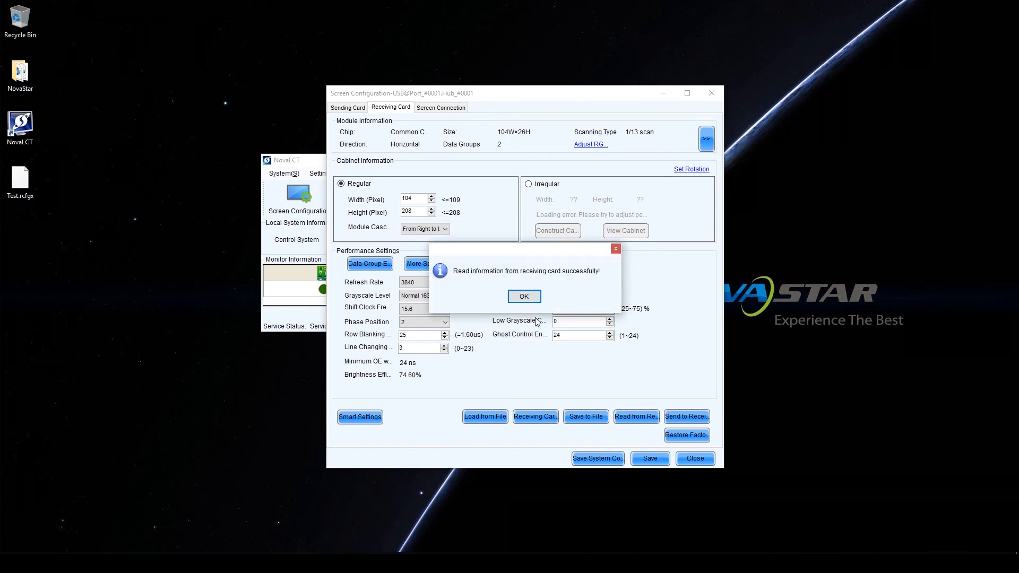
pyautogui.click(527, 298)
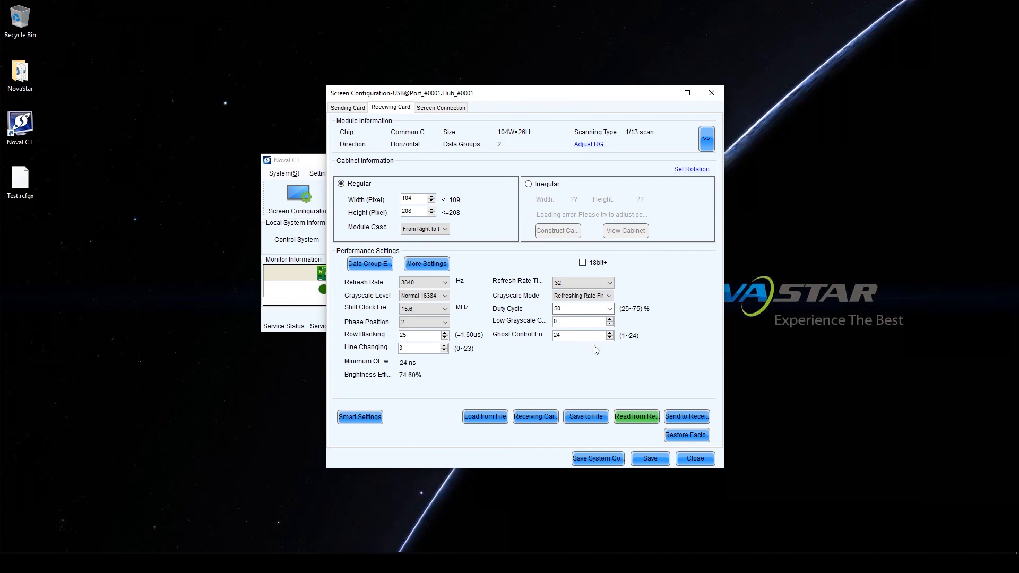
pyautogui.click(649, 458)
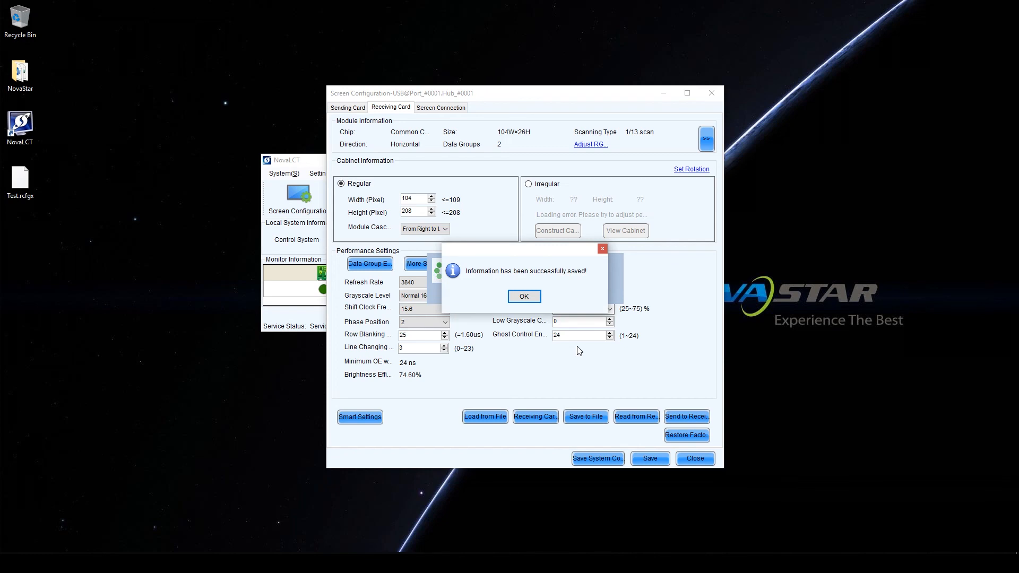
pyautogui.click(524, 297)
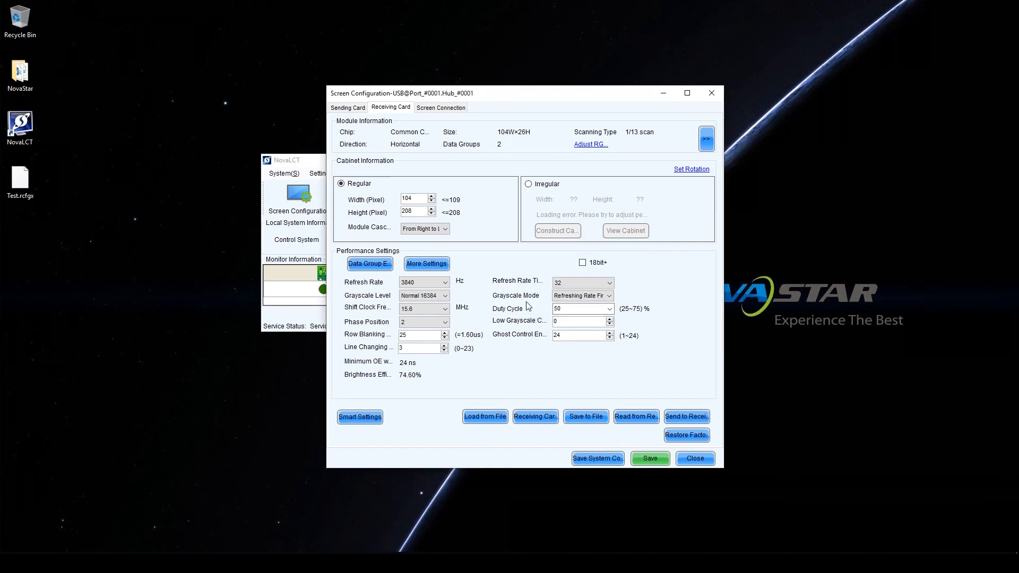